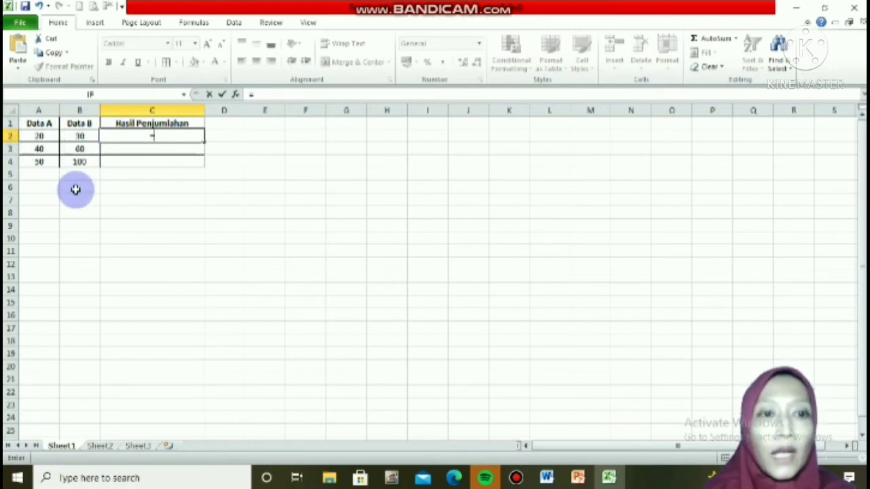
- Complete the formula =20+30 in cell C2 to add the first pair of values as plain numbers
text(20)
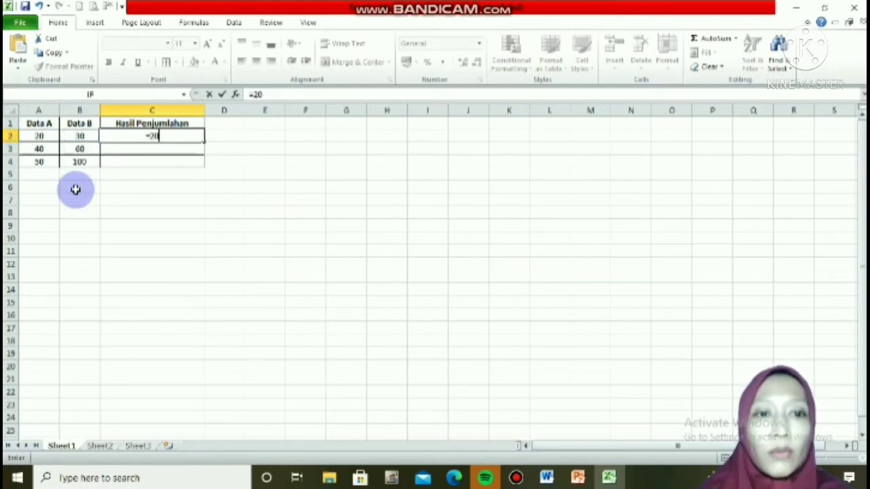
text(+)
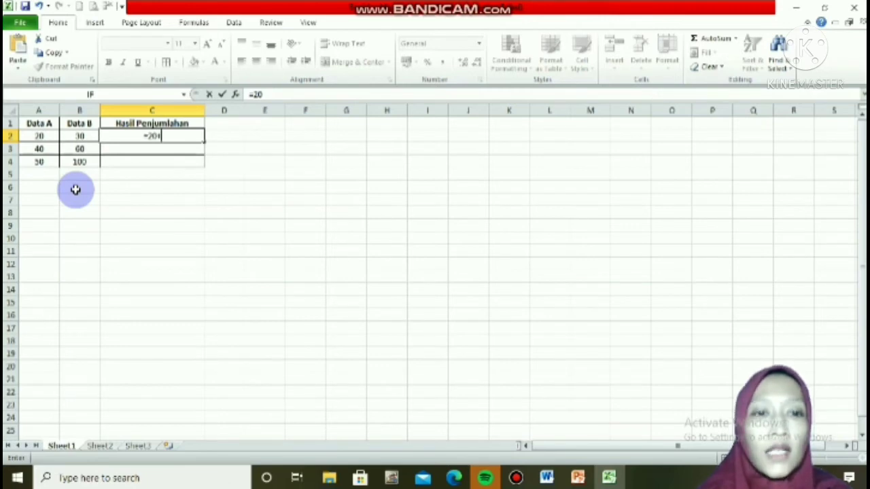
text(30)
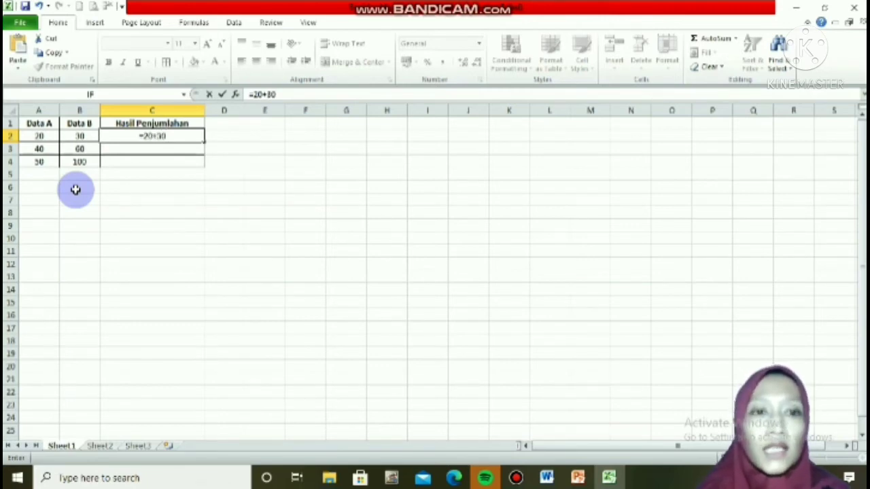
key(Return)
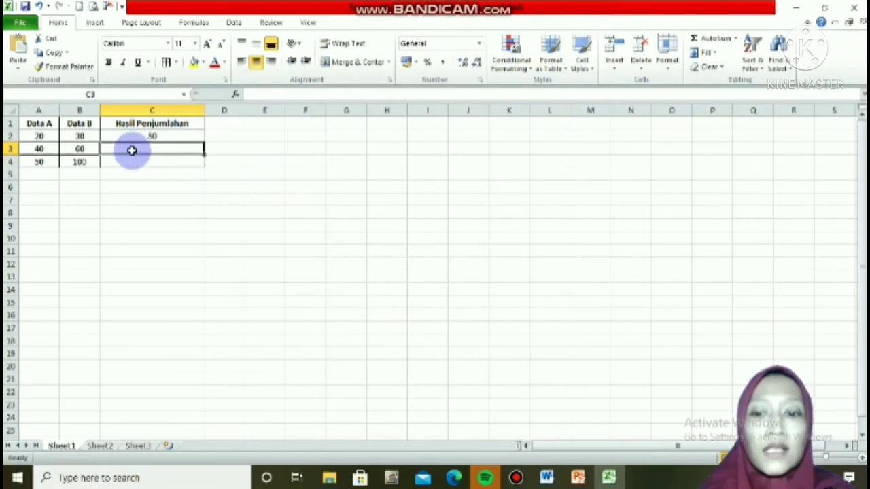
- Enter the formula =40+60 in cell C3 under Hasil Penjumlahan, using plain numbers
text(=)
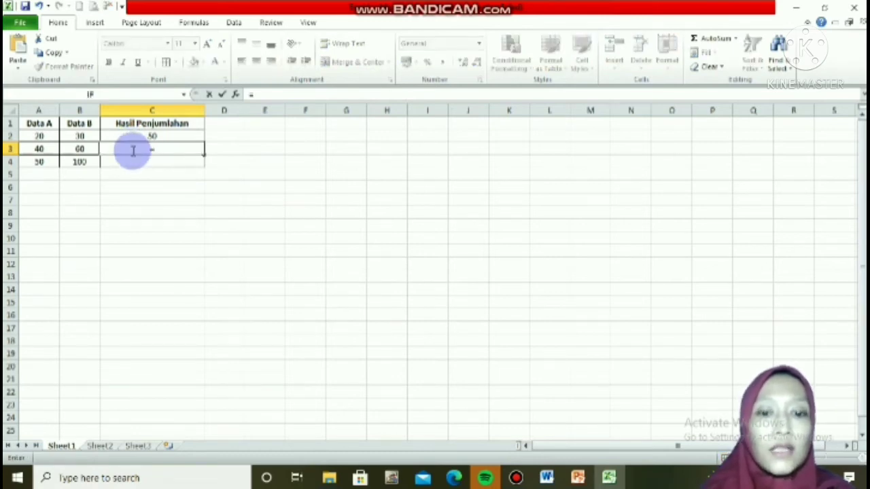
text(40)
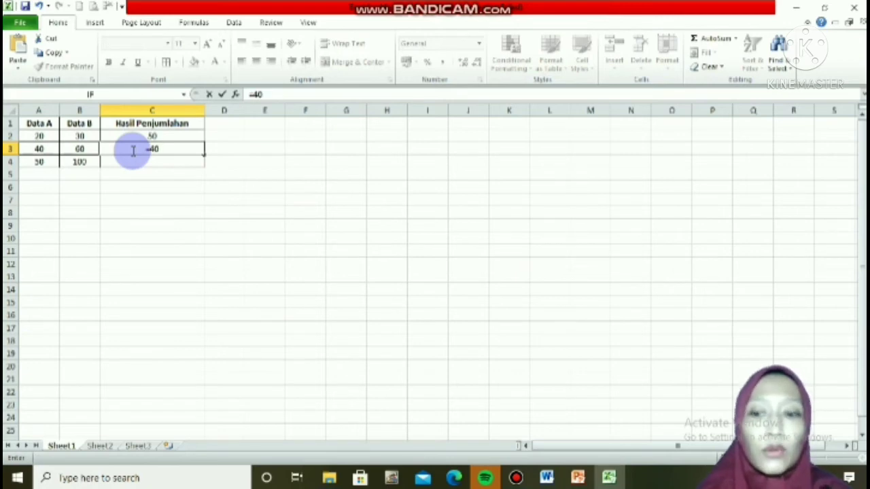
text(+)
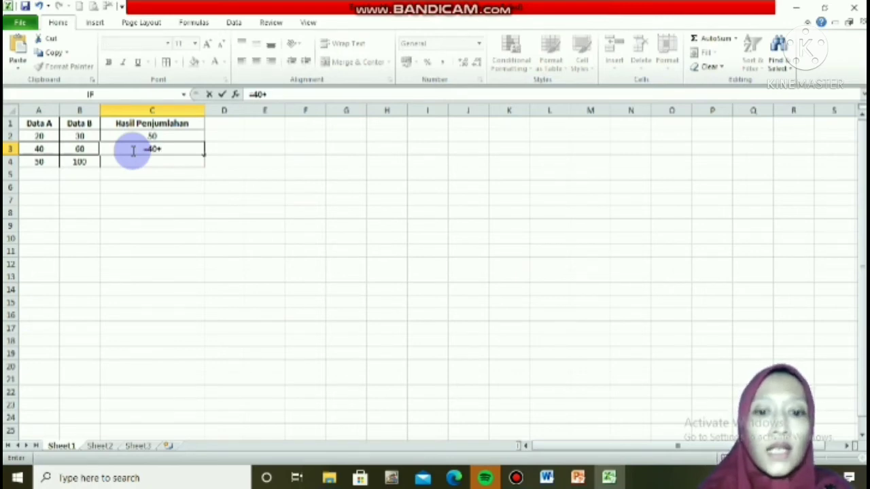
text(60)
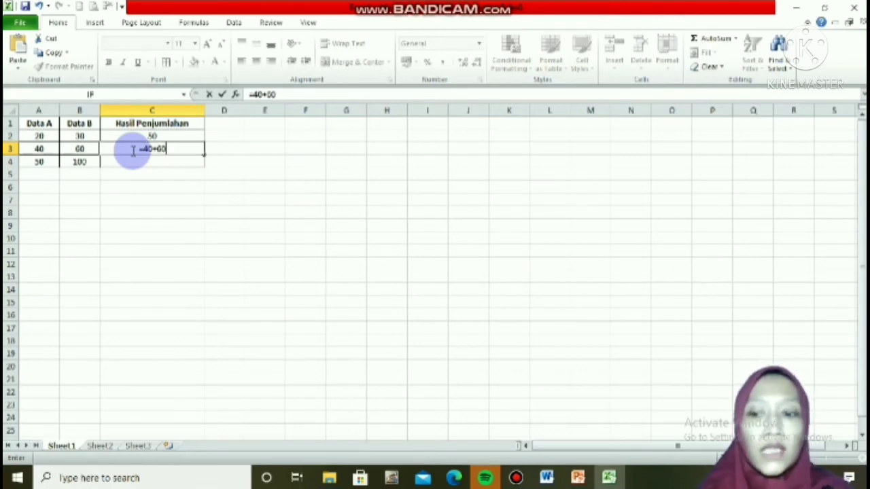
key(Return)
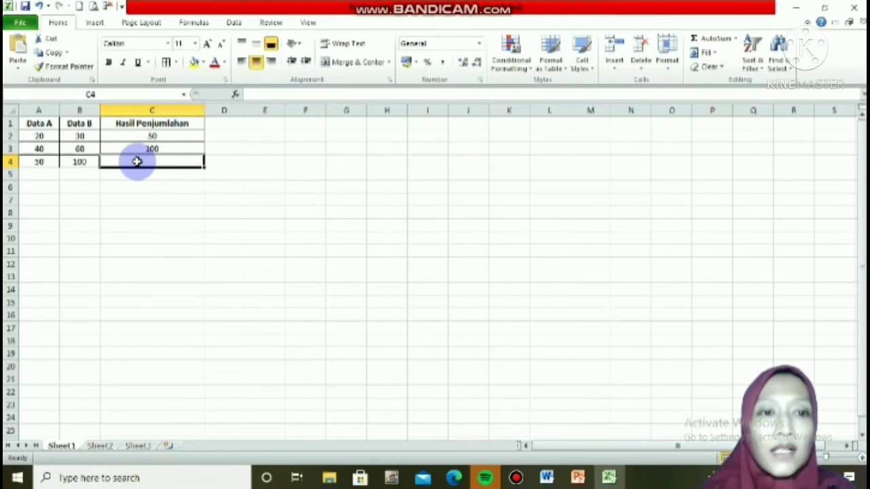
- Enter the formula =50+100 in cell C4 to sum the third row's values as plain numbers
text(=50)
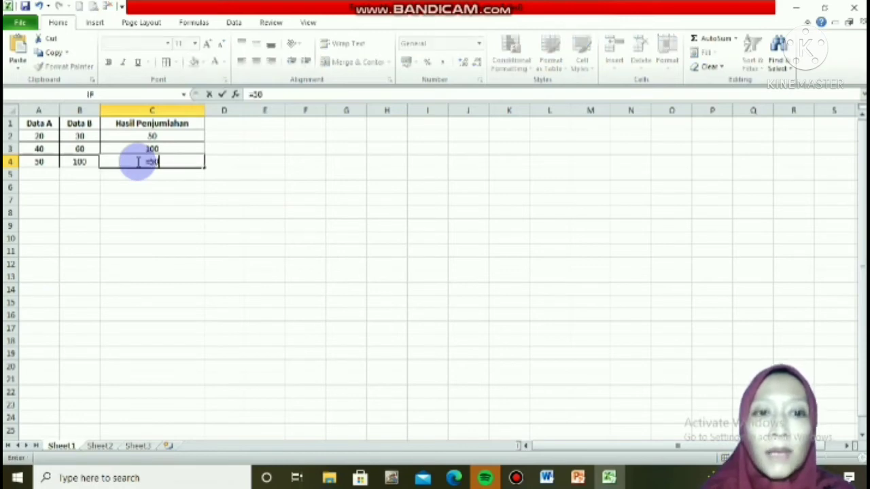
text(+)
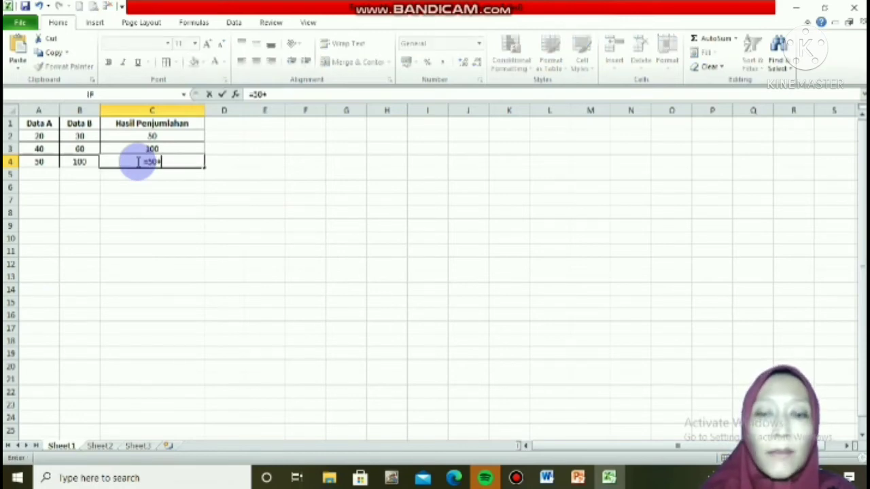
text(100)
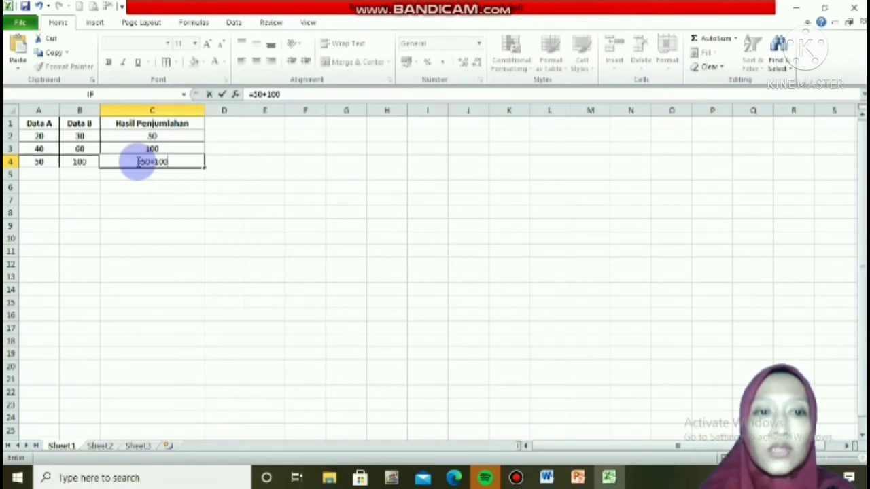
key(Return)
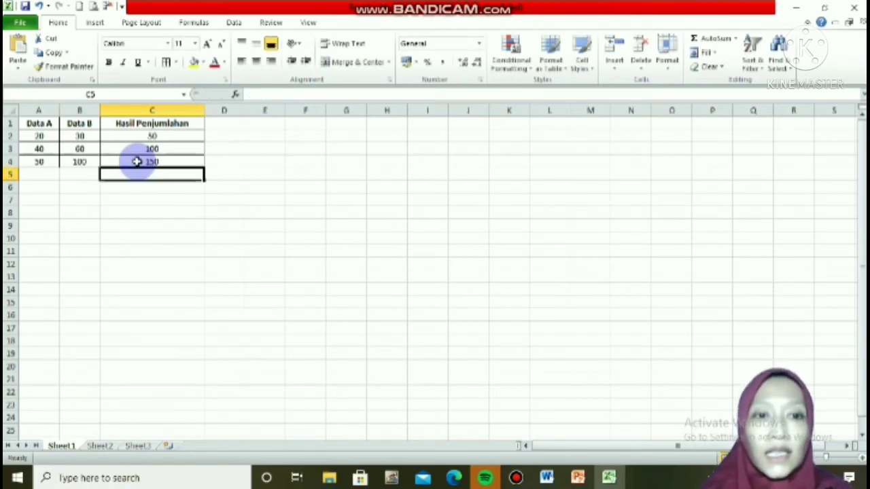
click(49, 136)
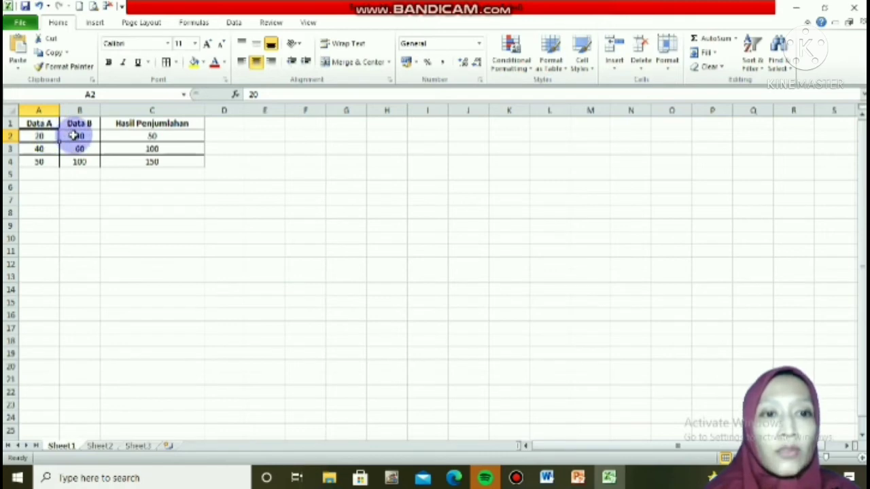
click(75, 136)
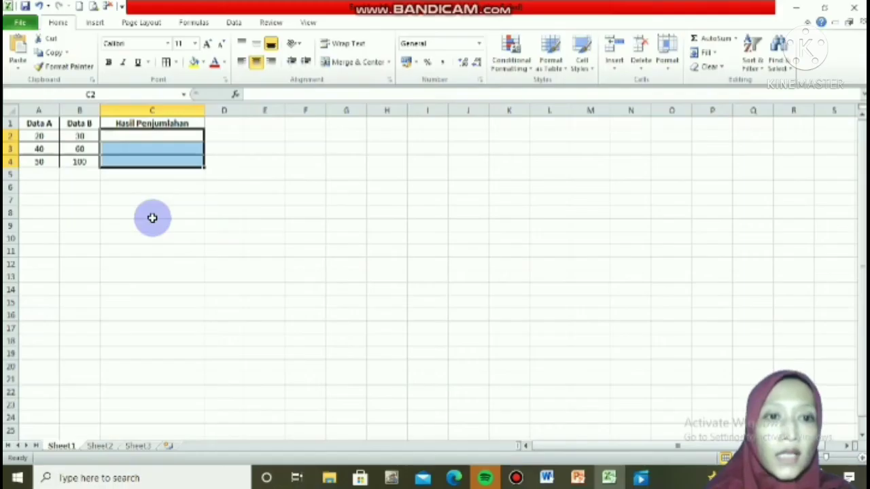
click(224, 136)
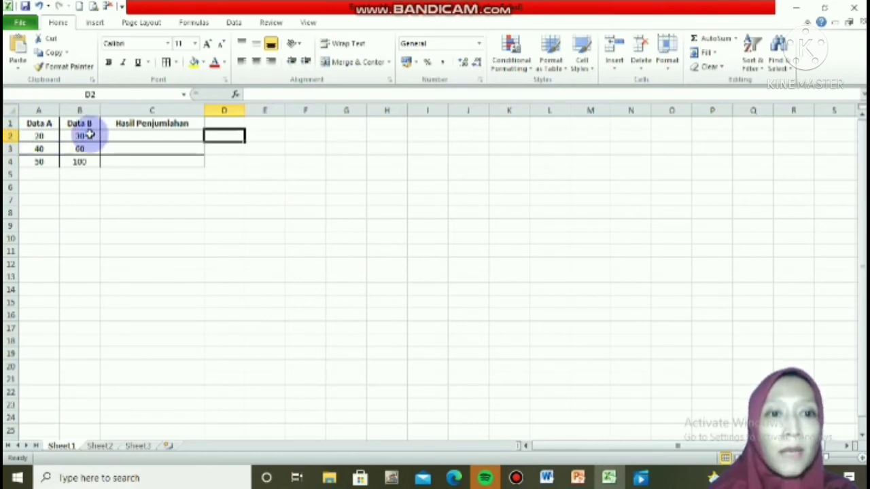
- Enter the cell-reference formula =A2+B2 in cell C2 to add Data A and Data B of the first data row
click(115, 135)
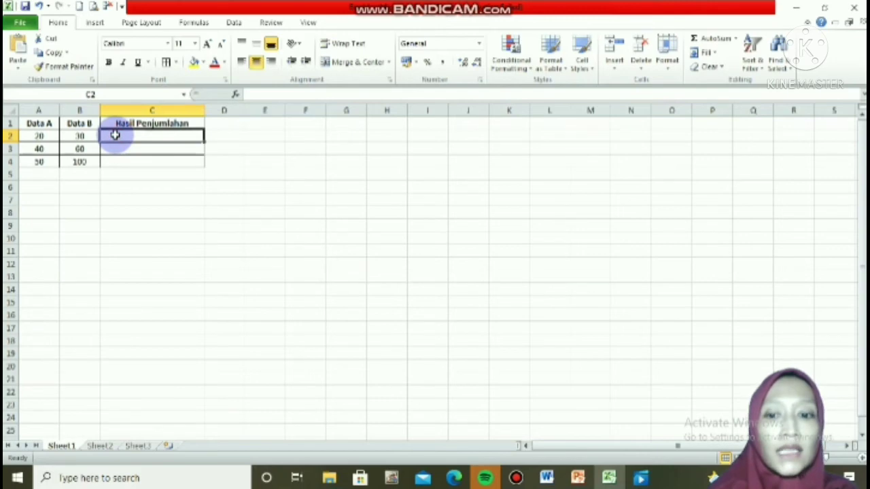
text(=)
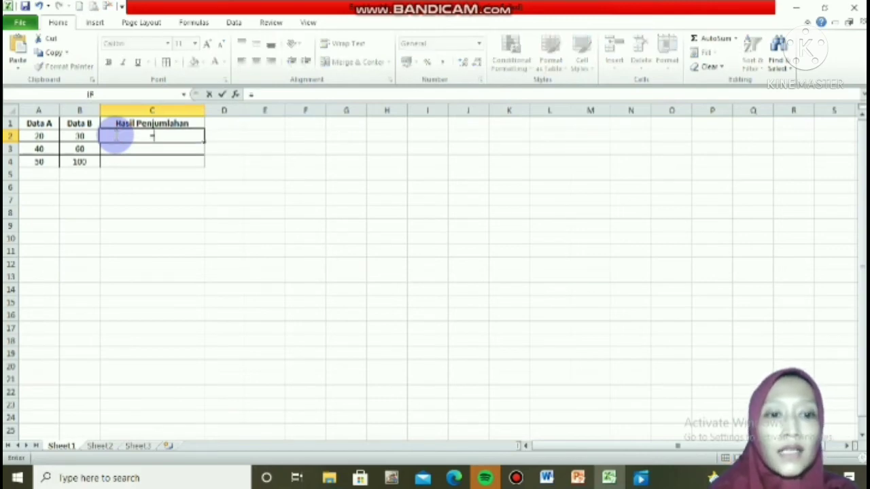
text(A)
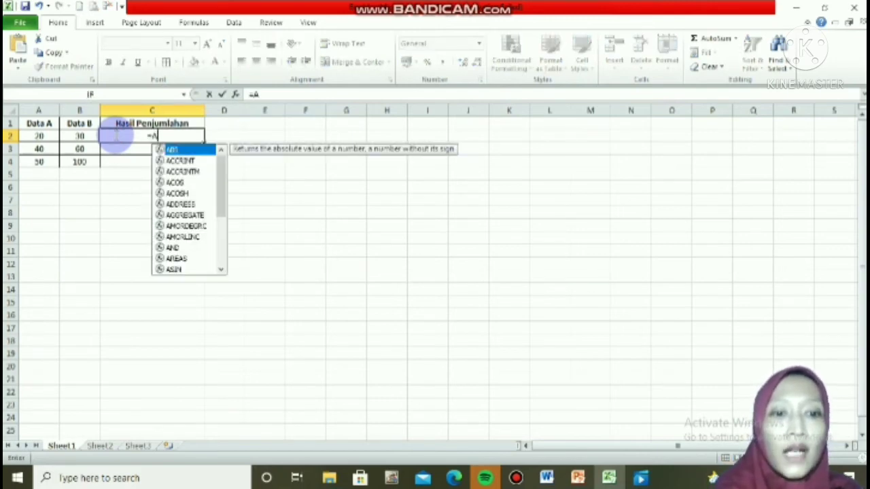
text(2)
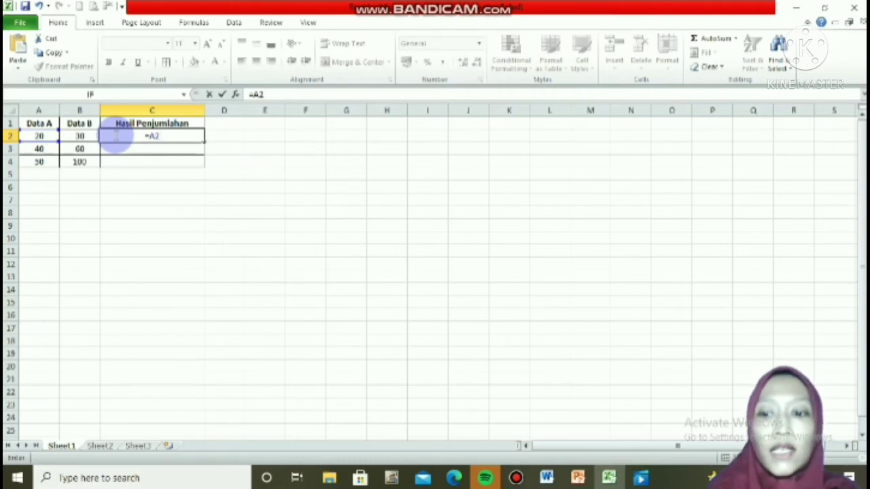
text(+)
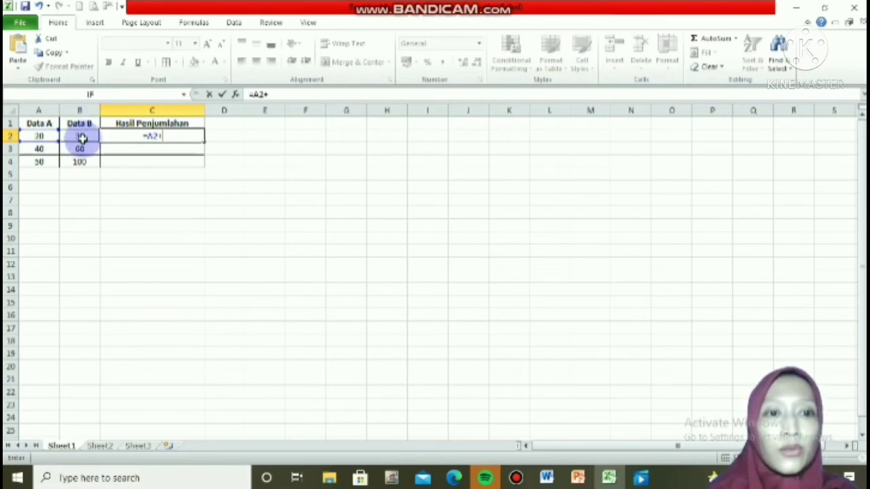
text(B2)
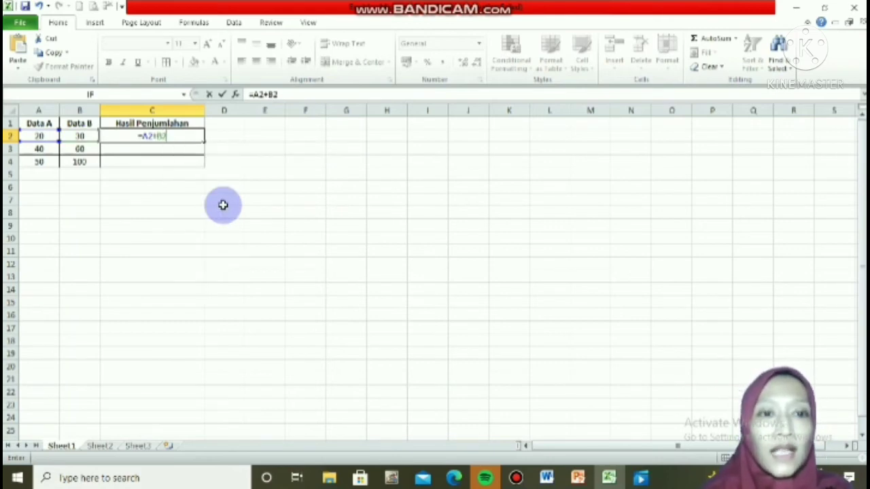
key(Return)
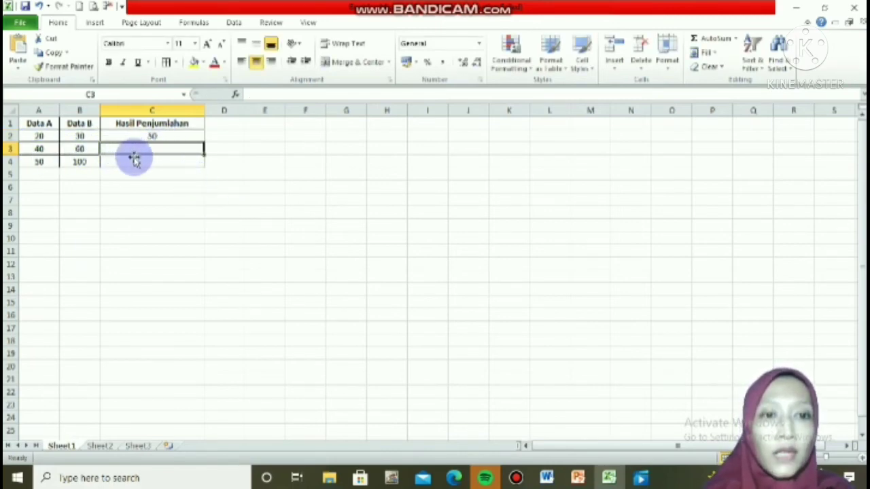
- Enter the cell-reference formula =A3+B3 in cell C3 under Hasil Penjumlahan
text(=)
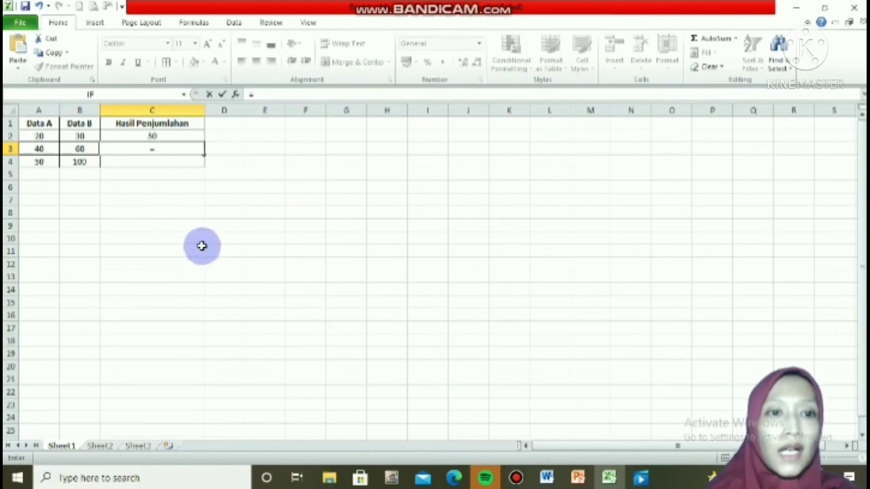
text(A3)
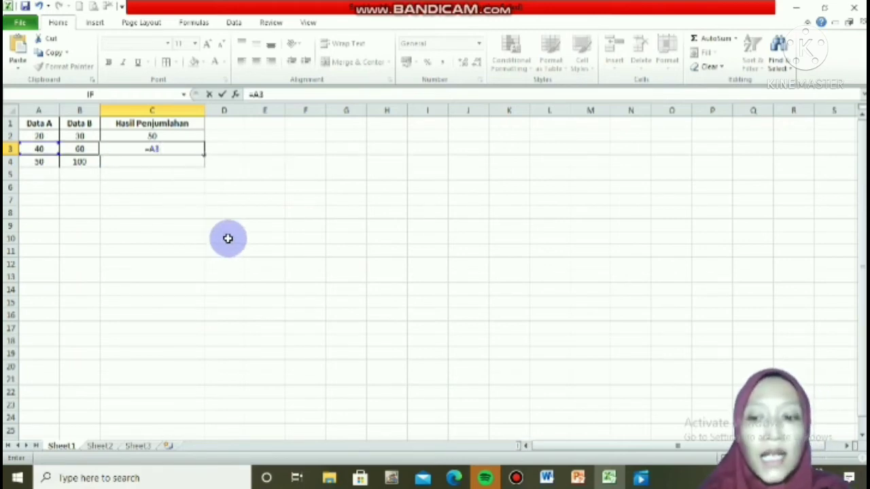
text(+)
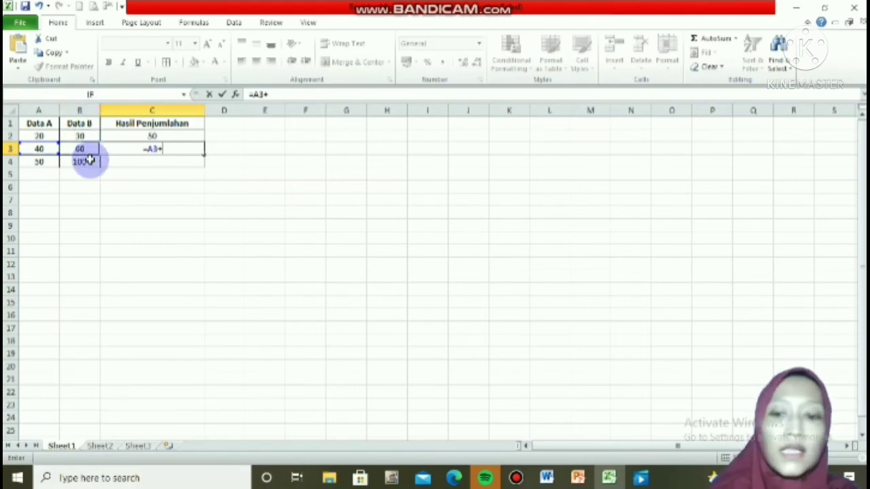
text(i)
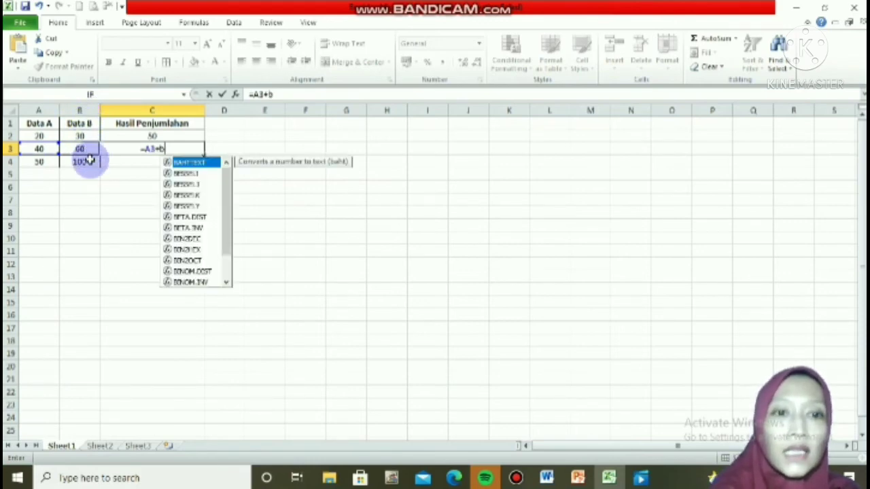
key(BackSpace)
text(B3)
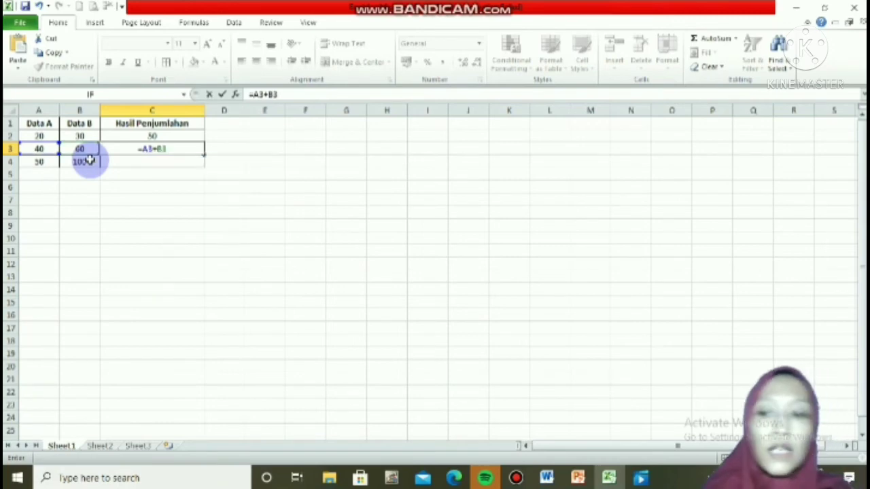
key(Return)
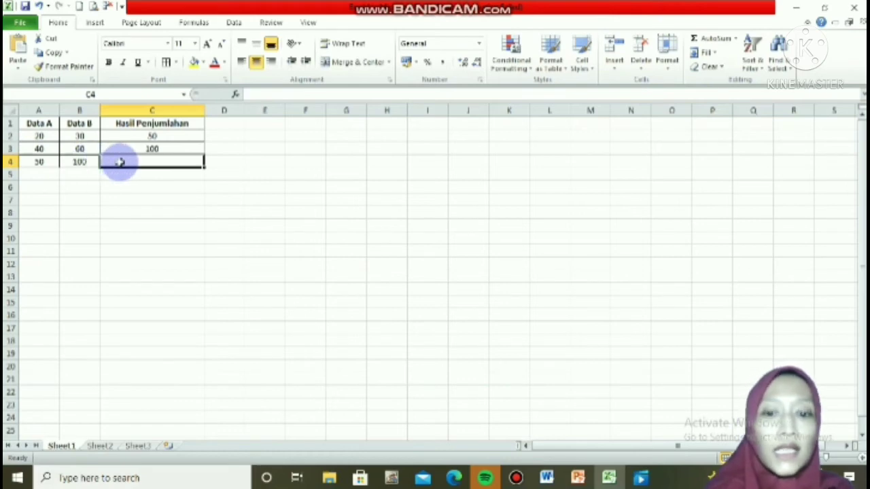
- Sum the last data row in cell C4 with the formula =A4+B4, and select cell C2 to review its formula
text(=)
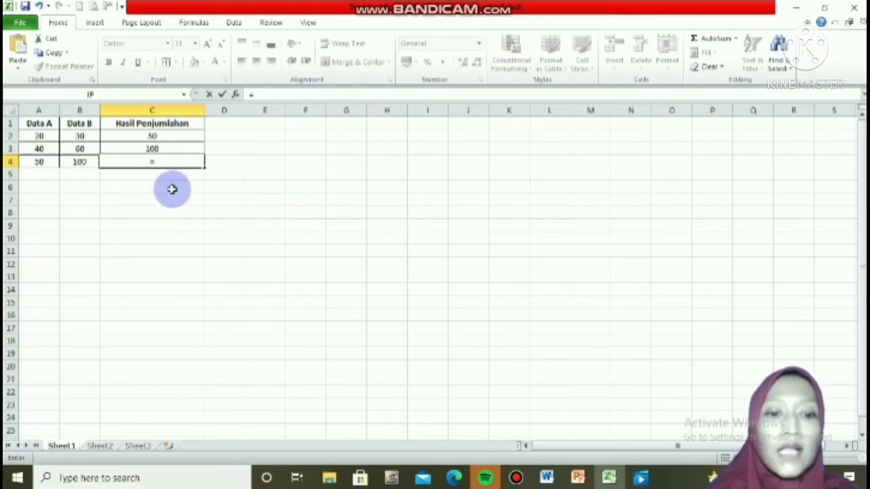
text(A4)
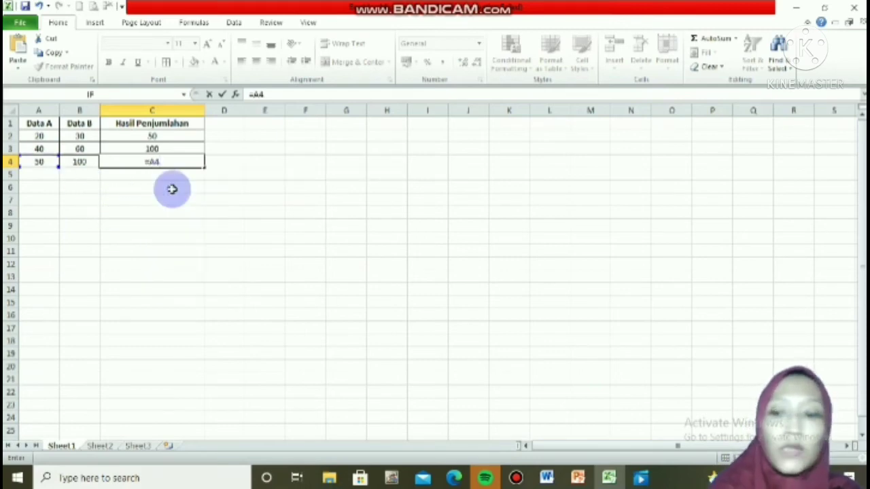
text(+)
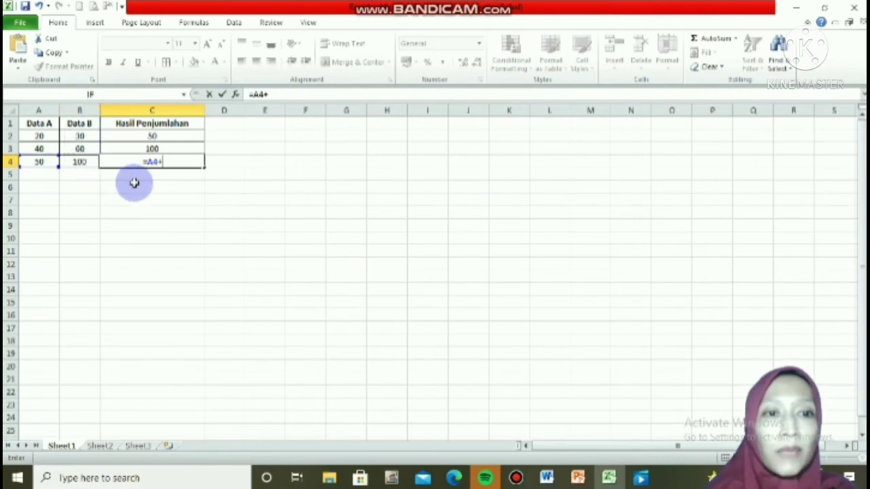
text(4)
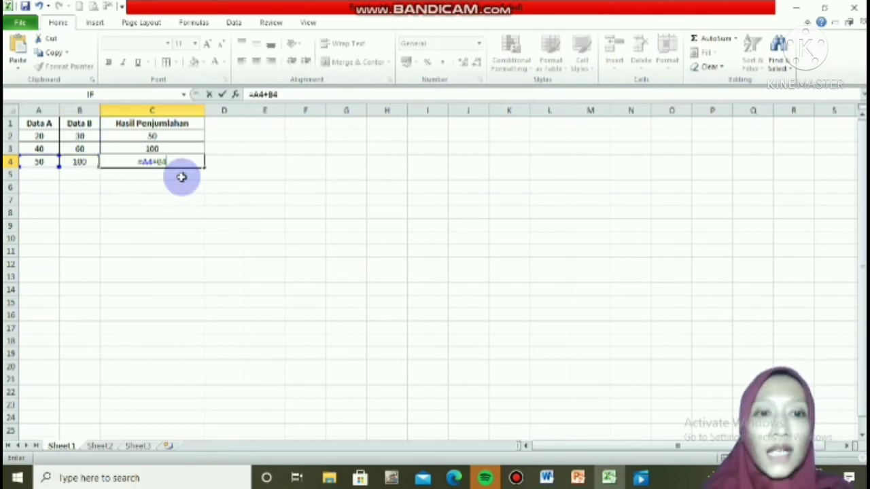
key(Return)
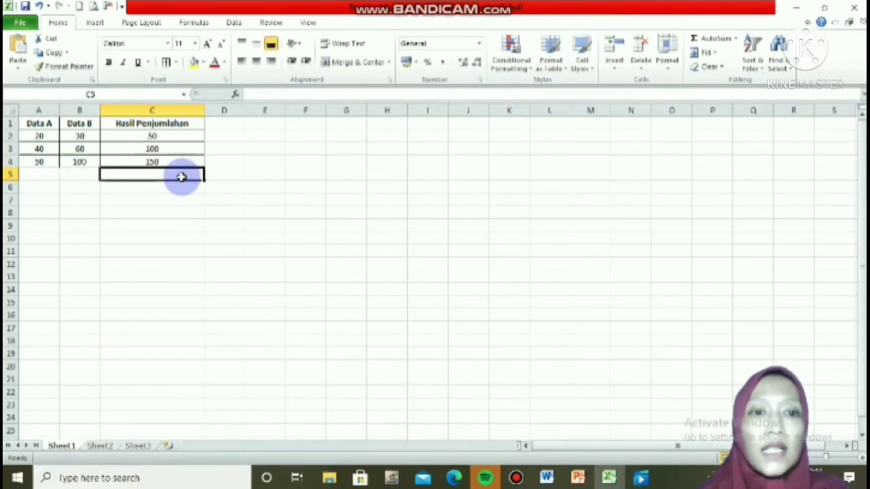
click(153, 135)
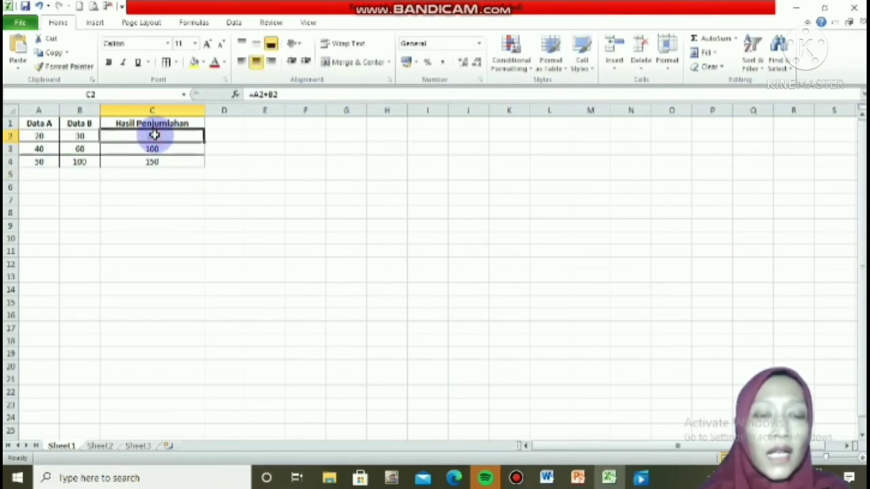